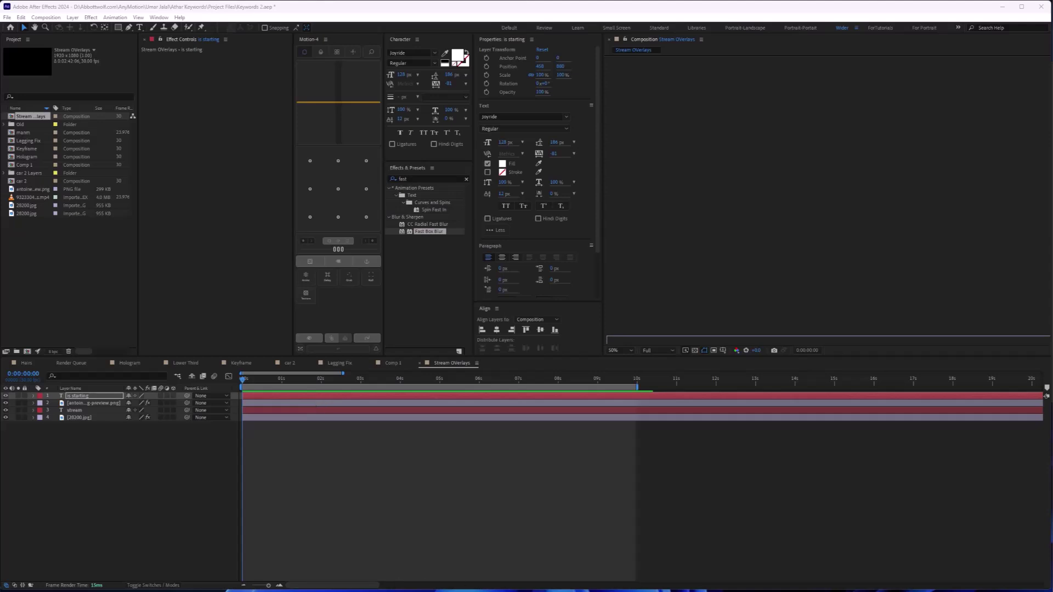
- Open Device Manager and select the NVIDIA GeForce GTX 1660 Ti under Display adapters
key(super)
text(device)
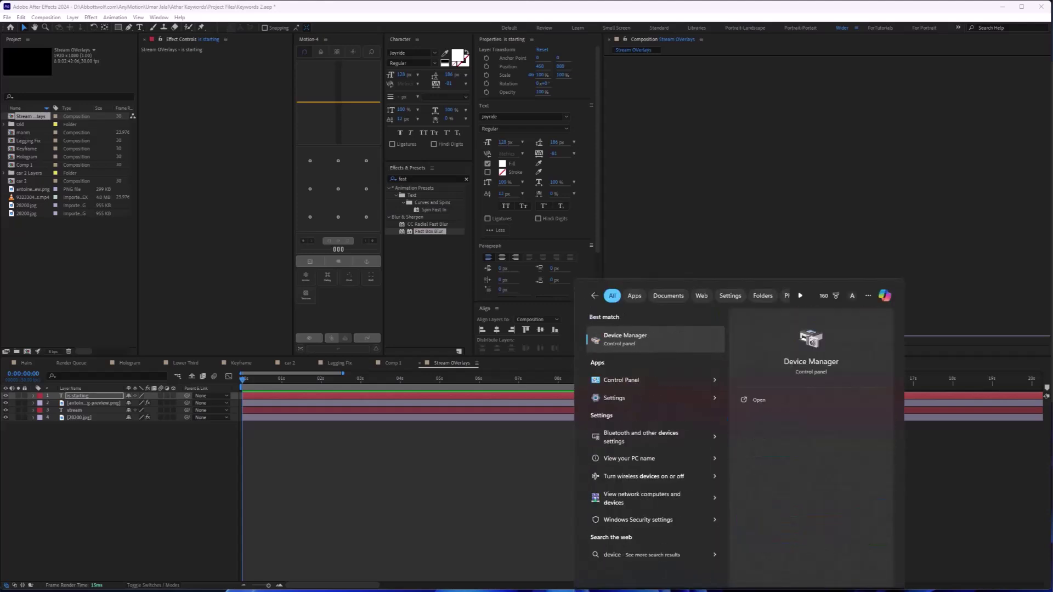
key(Return)
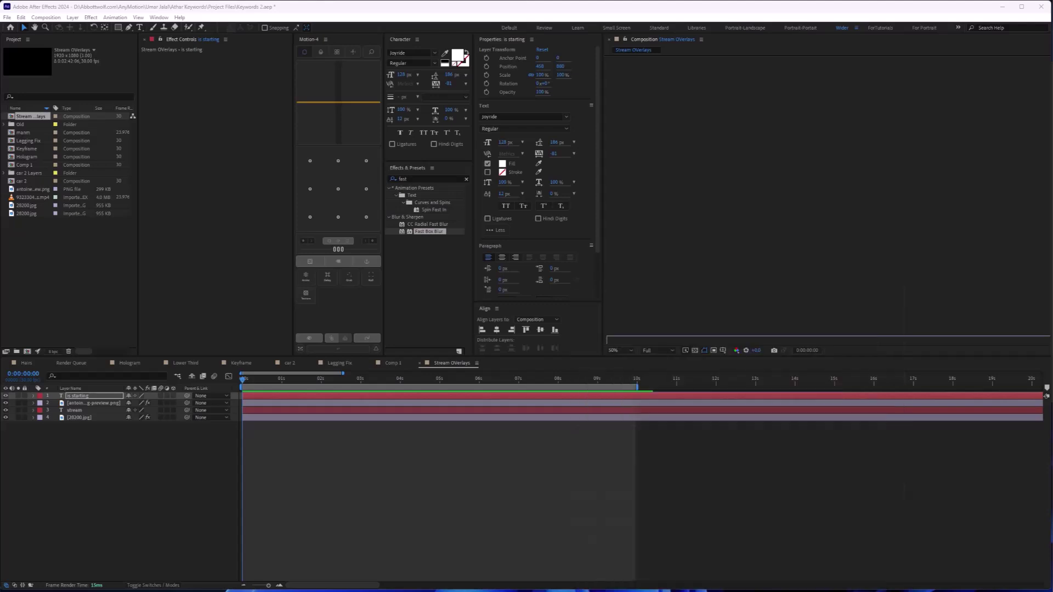
drag(174, 32, 444, 59)
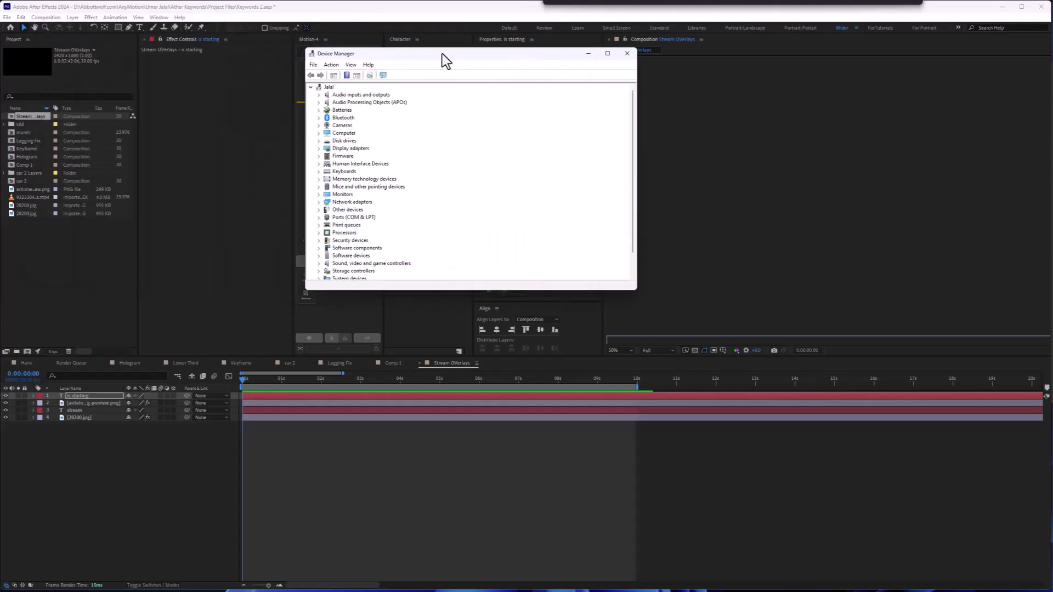
click(319, 148)
click(345, 157)
- Start a driver update for the GTX 1660 Ti, cancel it, and close Device Manager
right_click(356, 157)
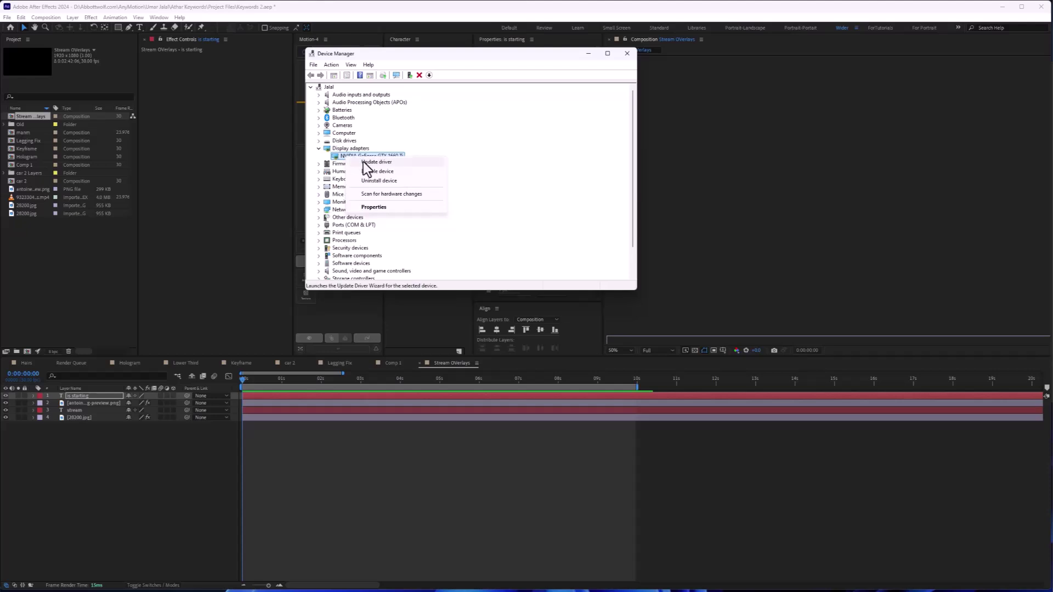
click(543, 169)
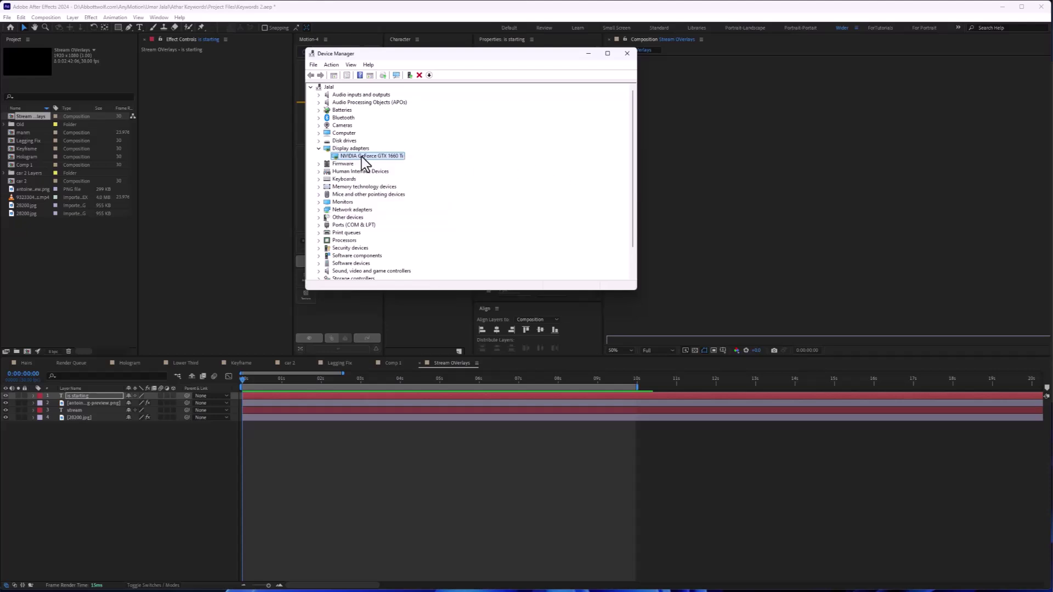
right_click(363, 159)
click(400, 157)
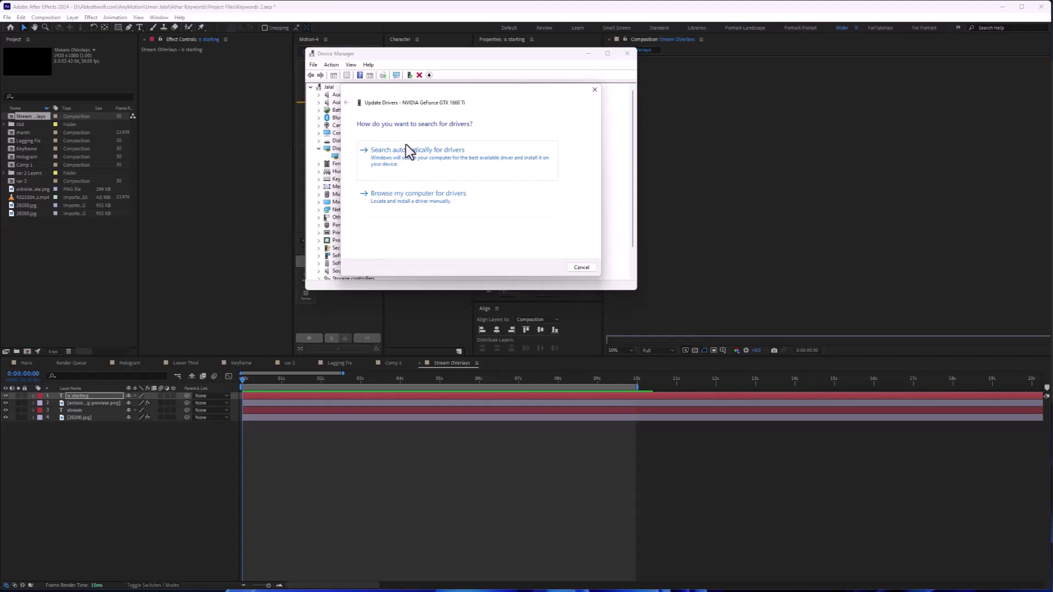
click(594, 91)
click(626, 53)
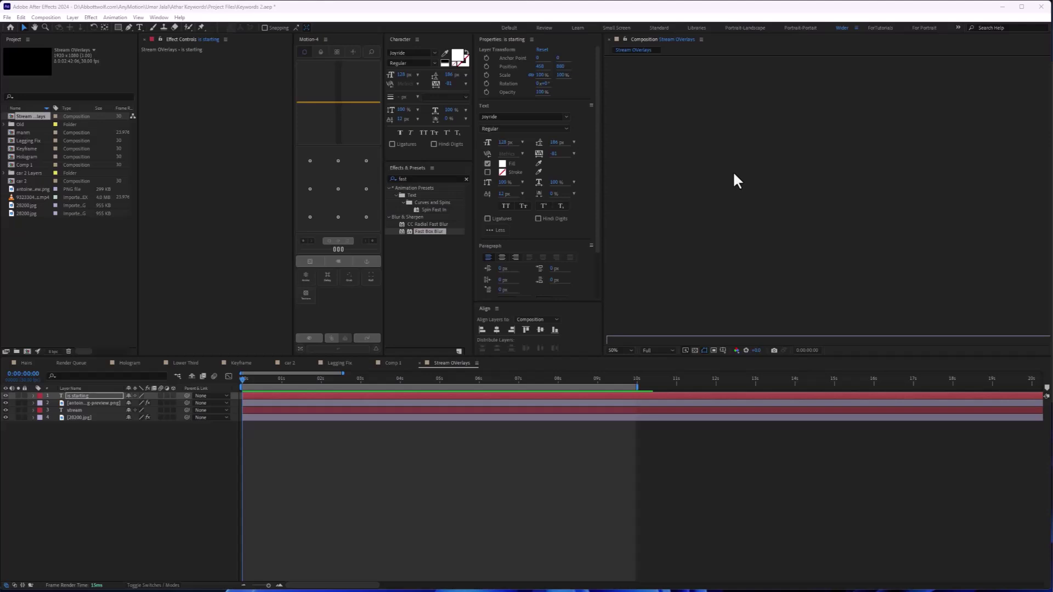
- Search Start for 'cont' and open Control Panel
key(super)
text(com)
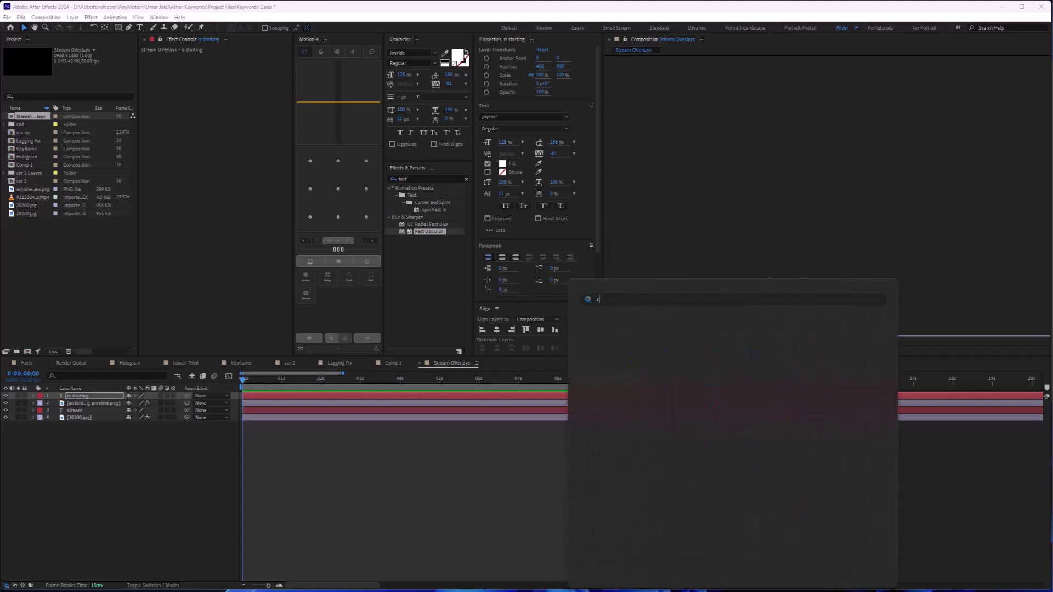
key(ctrl+a)
text(son)
key(BackSpace)
key(BackSpace)
key(BackSpace)
text(cont)
key(Return)
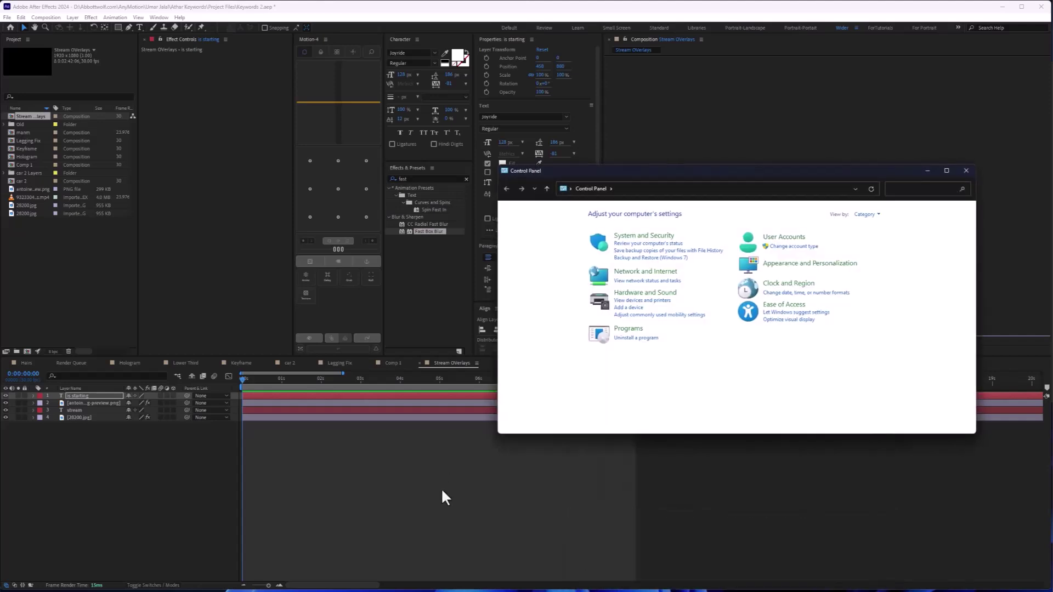
- Switch the Control Panel view to Large icons, then to Small icons
click(879, 215)
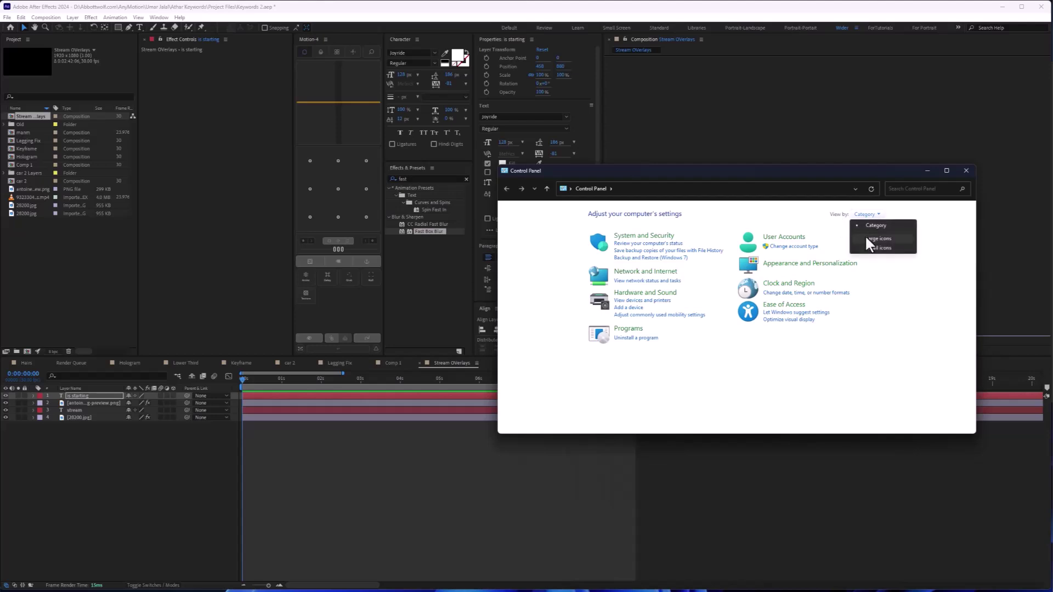
click(864, 236)
click(919, 216)
click(915, 253)
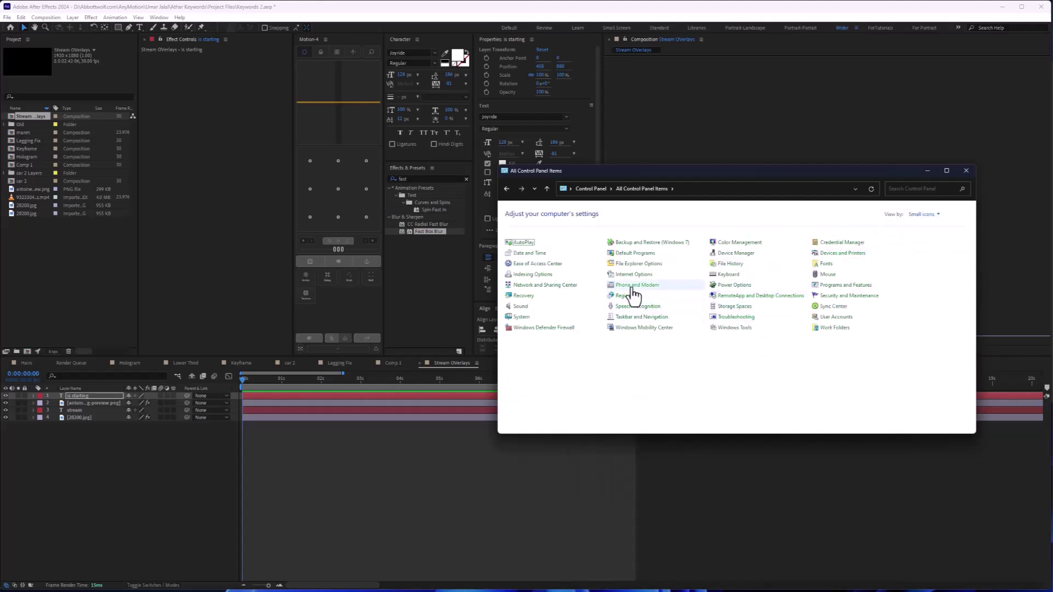
- Open Power Options, look at the Balanced plan's settings, and return
click(735, 285)
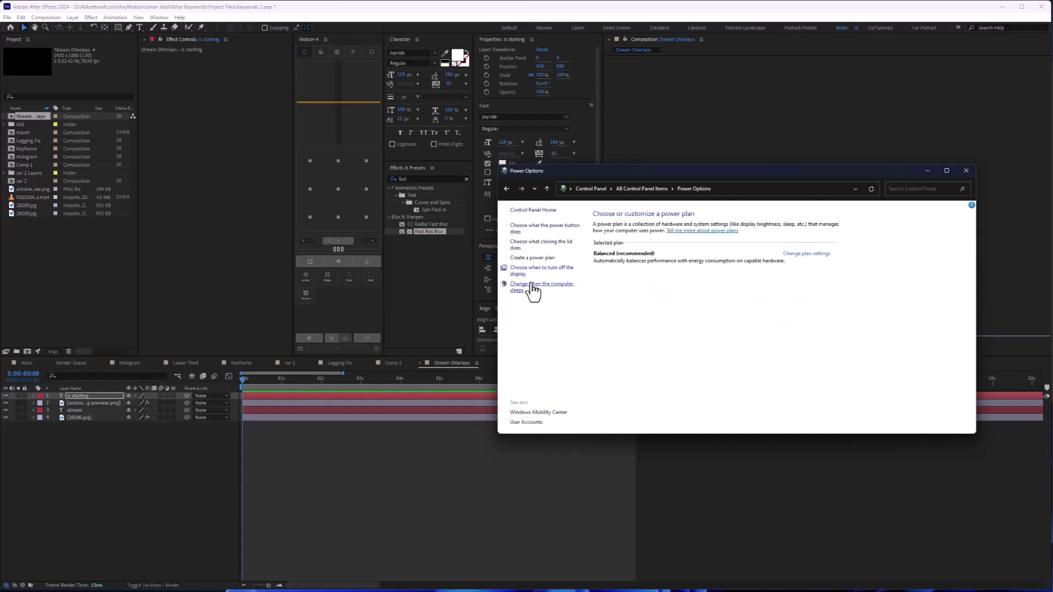
click(805, 255)
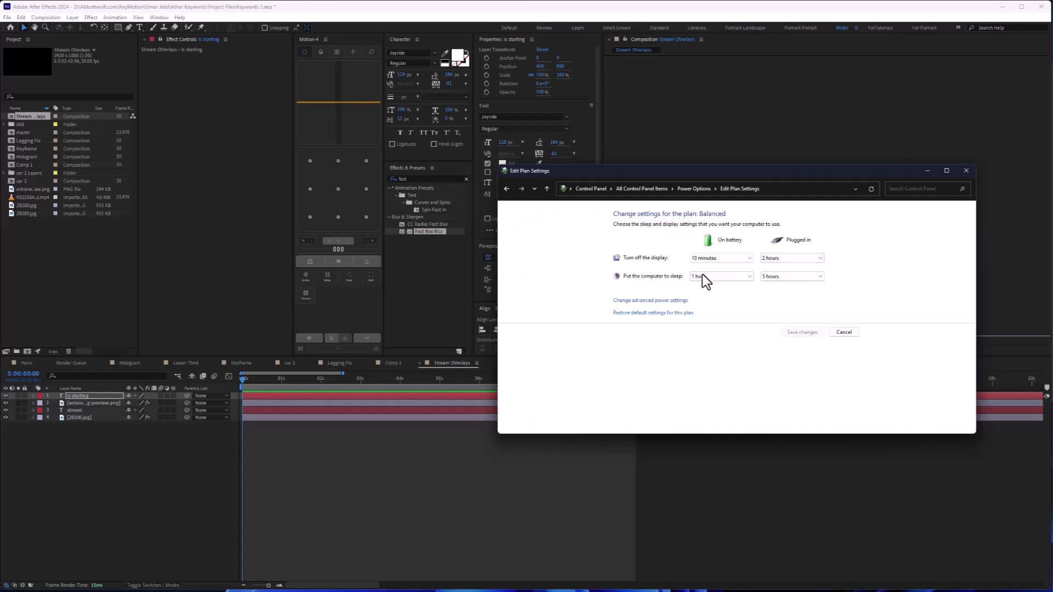
key(alt+Left)
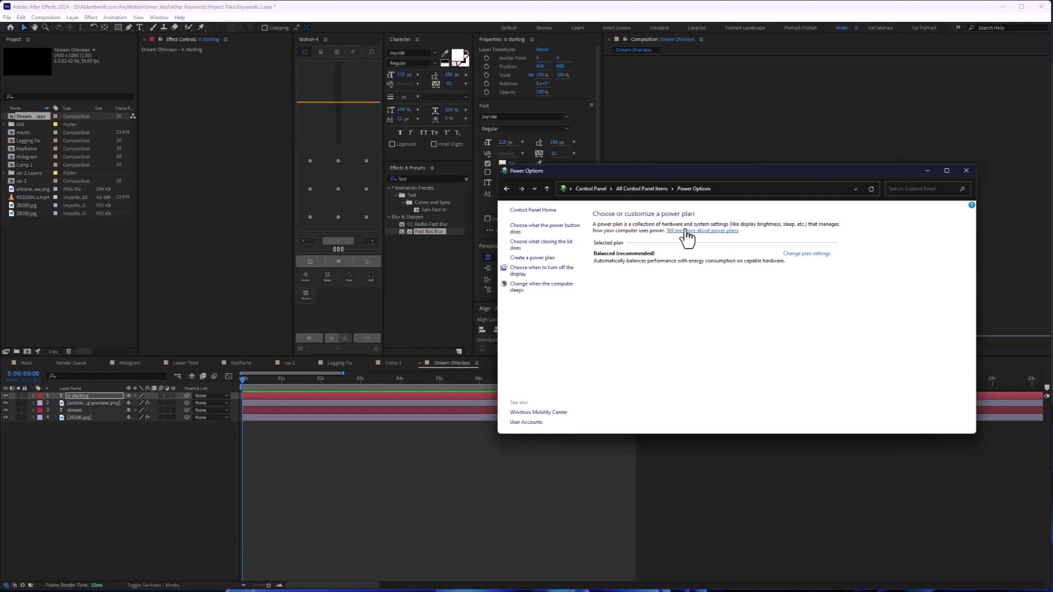
- Create My Custom Plan 1 based on the High performance plan
click(531, 257)
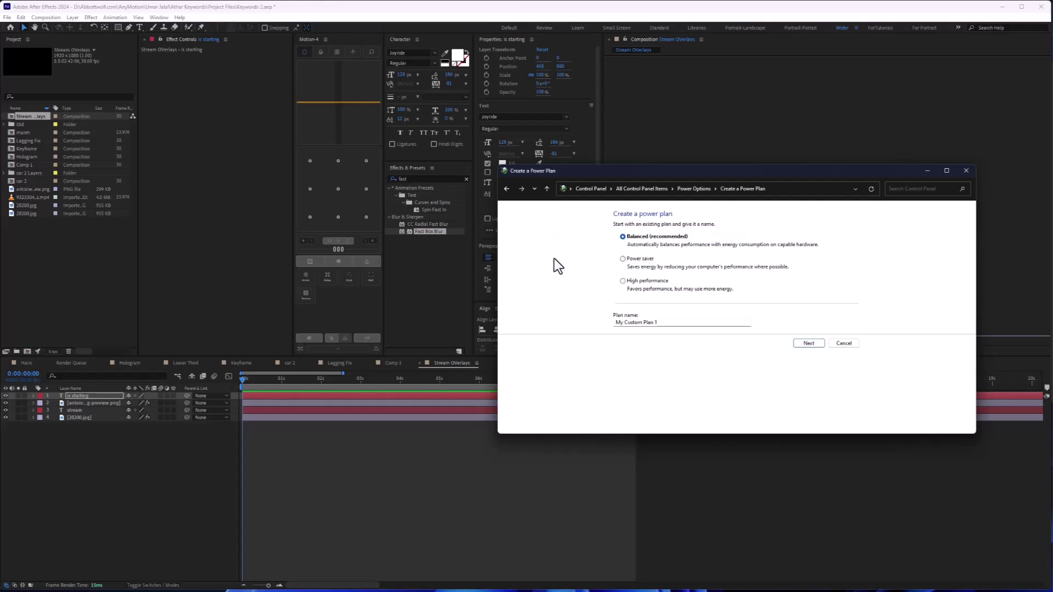
click(625, 282)
click(810, 345)
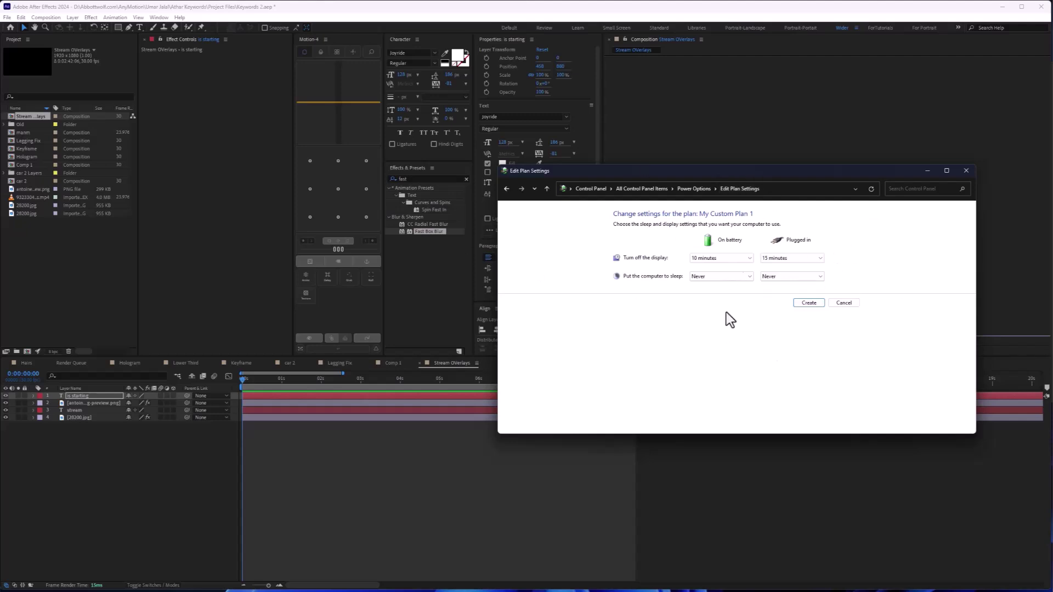
click(804, 302)
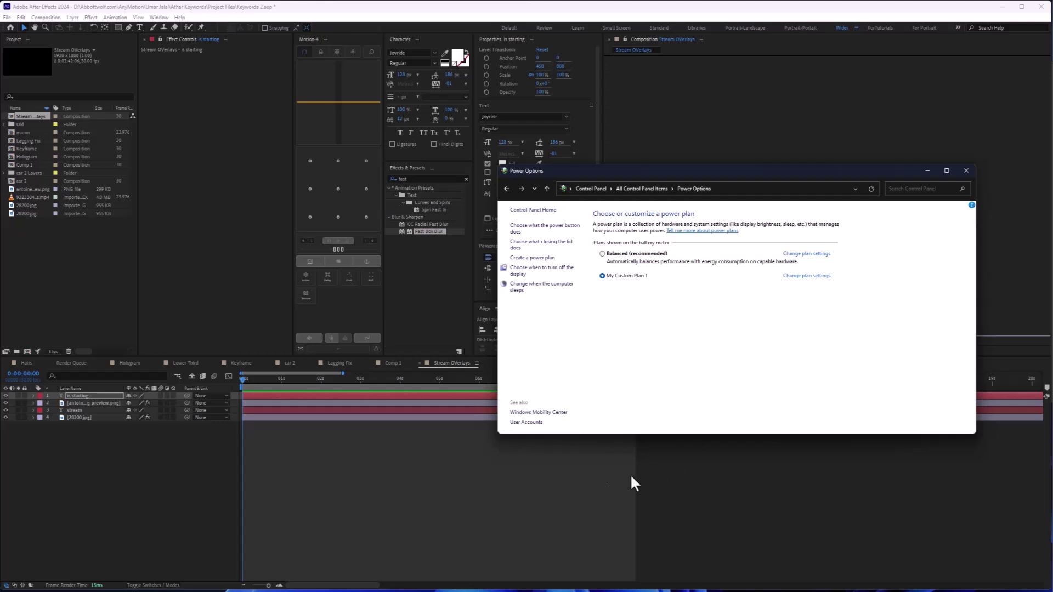
- Close Power Options and launch the Settings app from a Start search for 'settings'
click(966, 170)
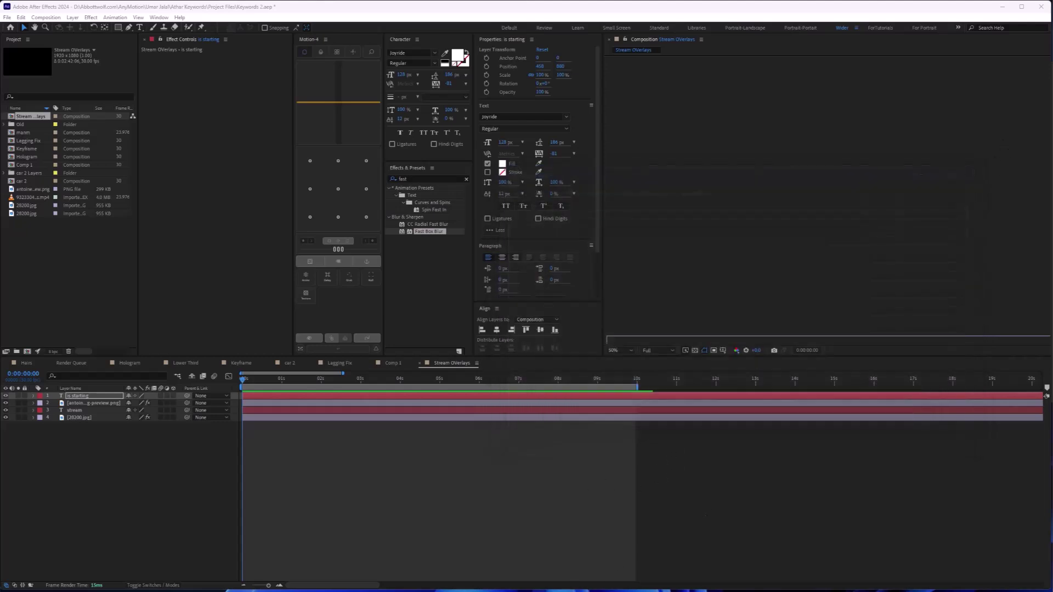
click(591, 587)
text(settings)
key(Return)
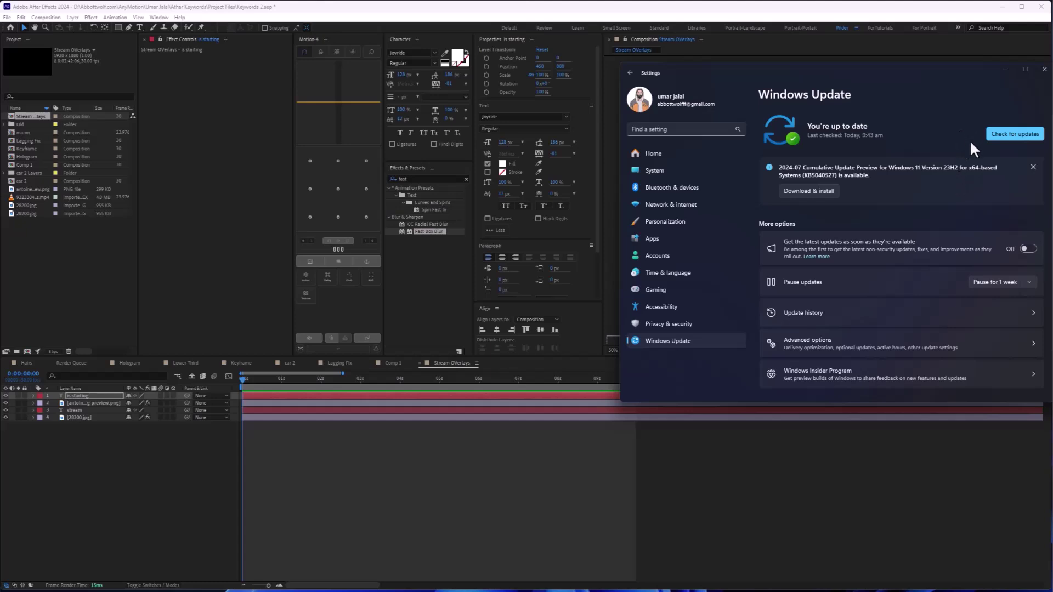
- Search the settings for 'dis'
drag(907, 70, 822, 68)
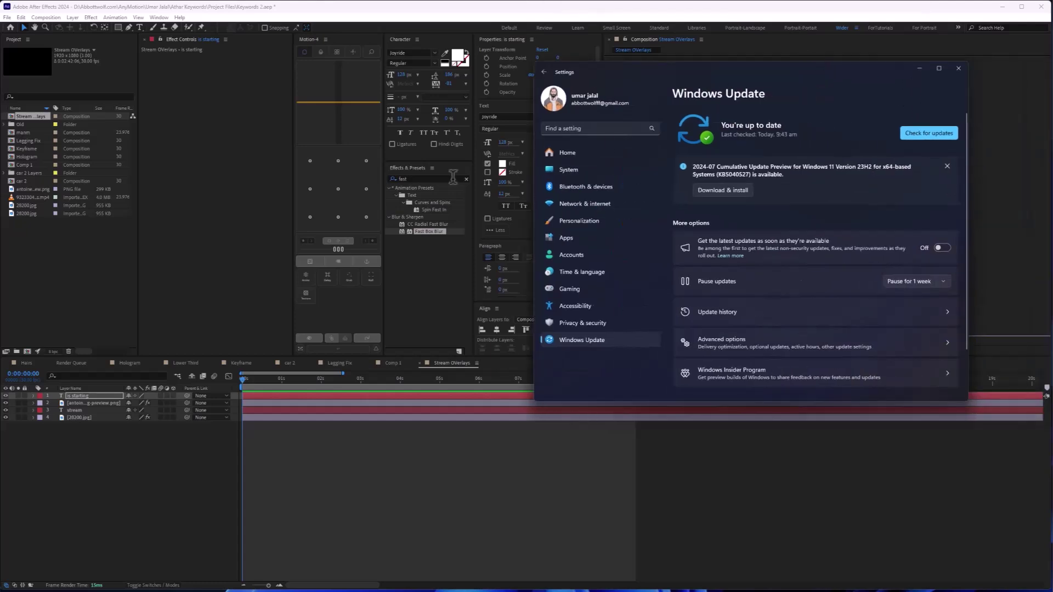
click(614, 130)
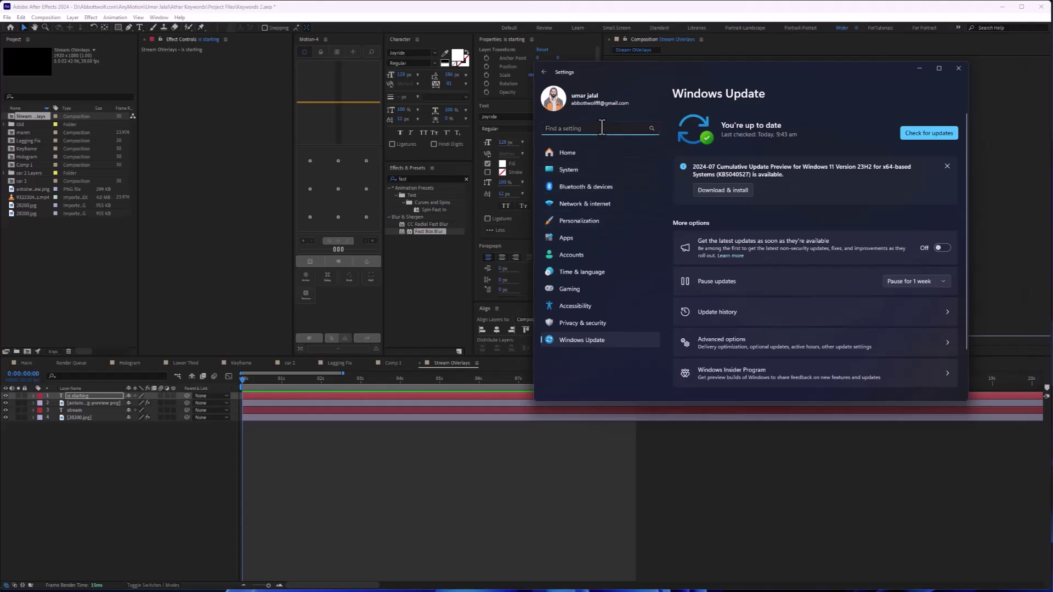
text(dis)
- Go to Display settings and open the Graphics page under Related settings
click(584, 168)
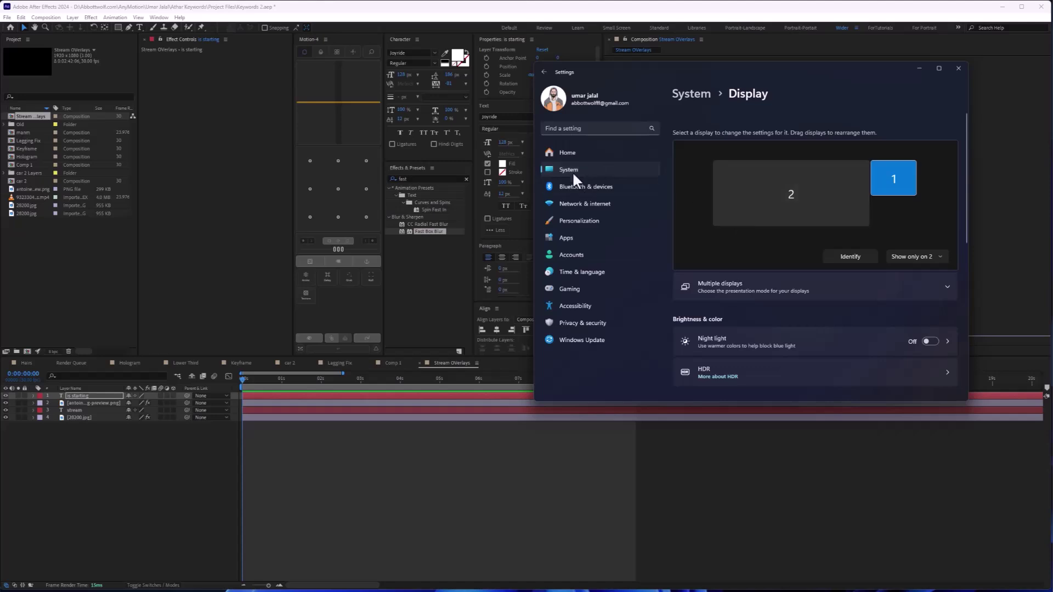
scroll(774, 291, down, 3)
scroll(759, 328, down, 1)
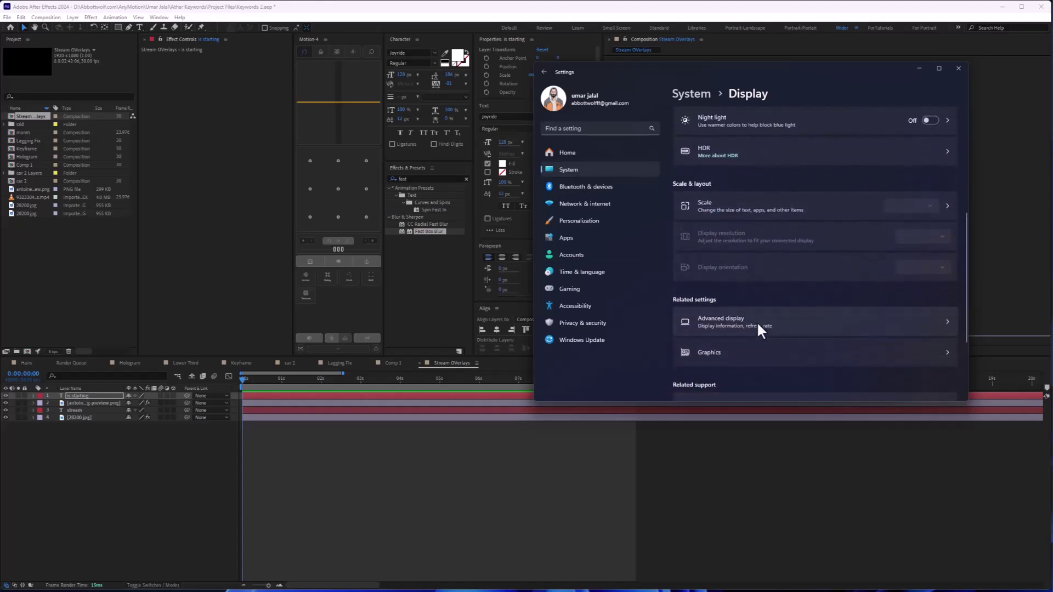
click(716, 353)
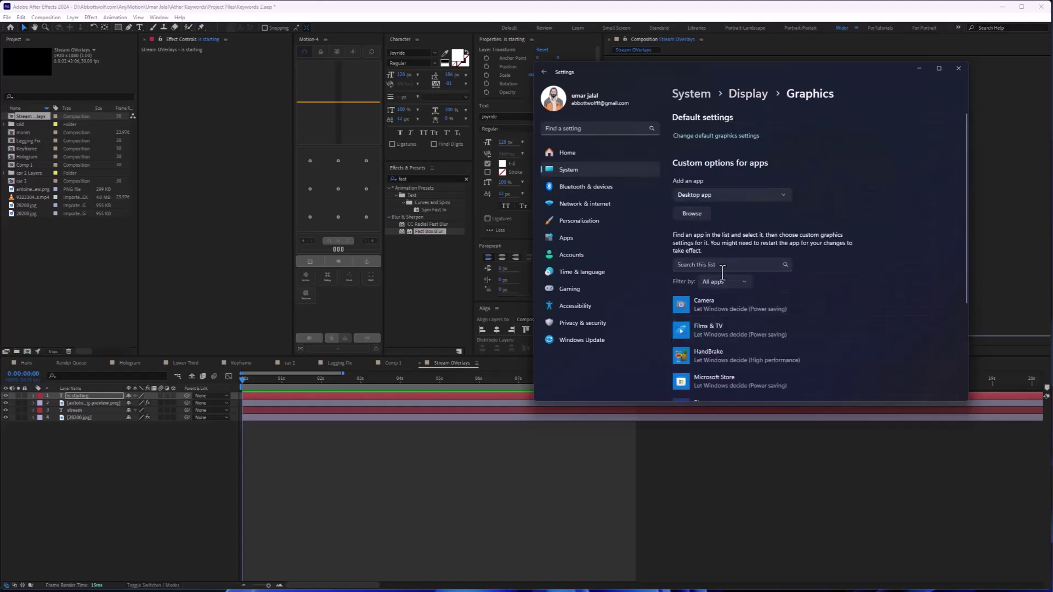
- Add C:\Program Files\Adobe\Adobe After Effects 2024\Support Files\AfterFX.exe to the graphics app list
click(693, 212)
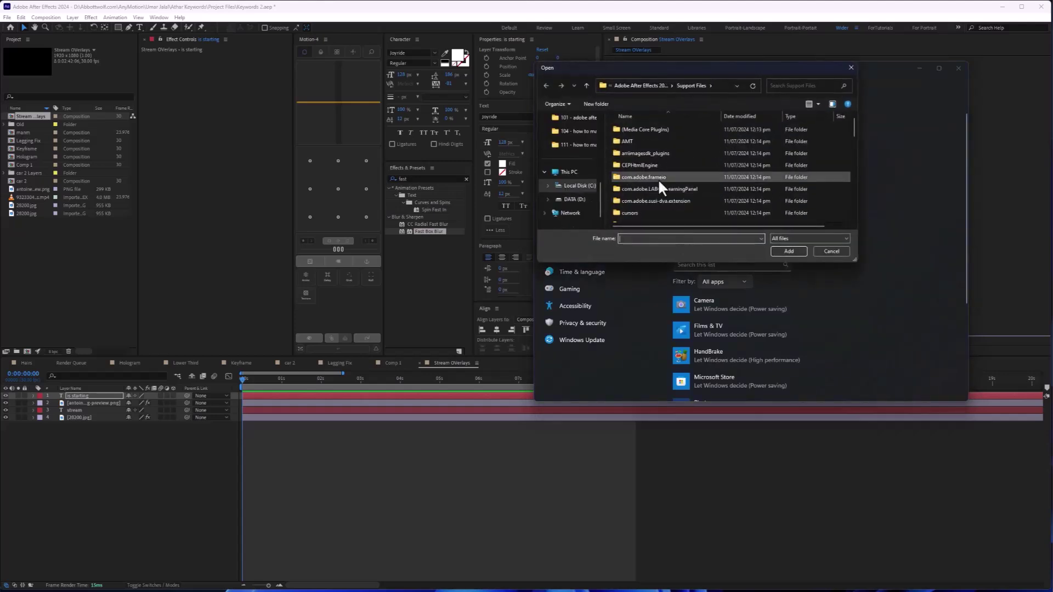
click(578, 185)
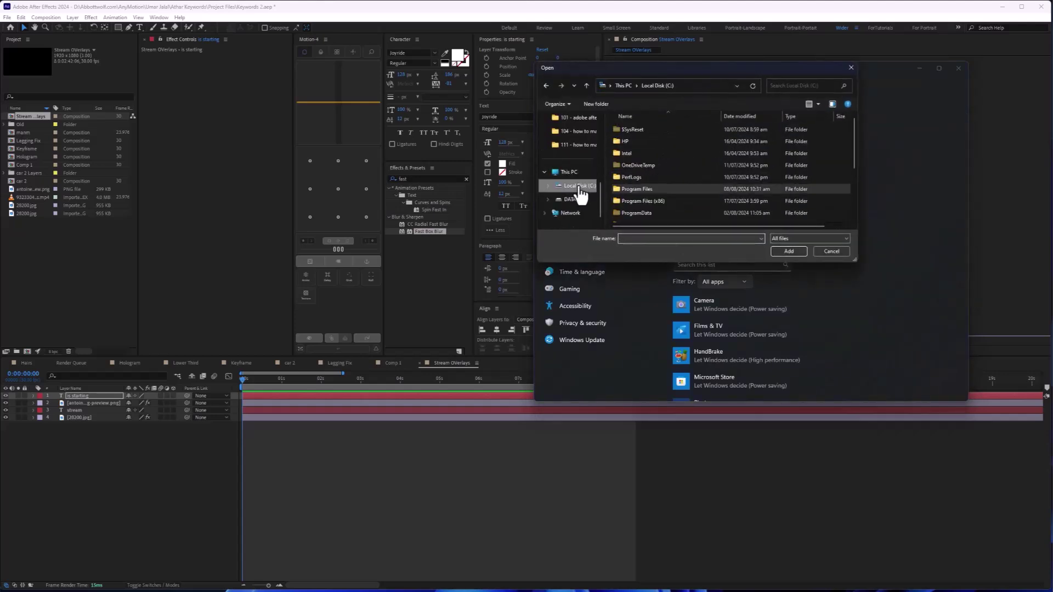
double_click(653, 186)
double_click(652, 141)
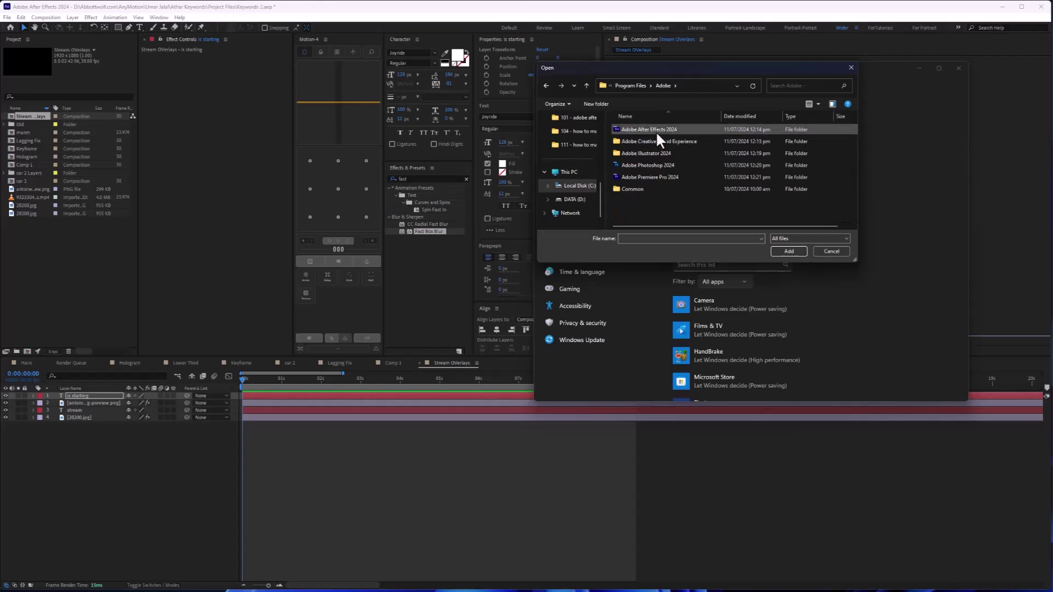
double_click(656, 130)
double_click(669, 132)
scroll(664, 163, down, 5)
double_click(662, 137)
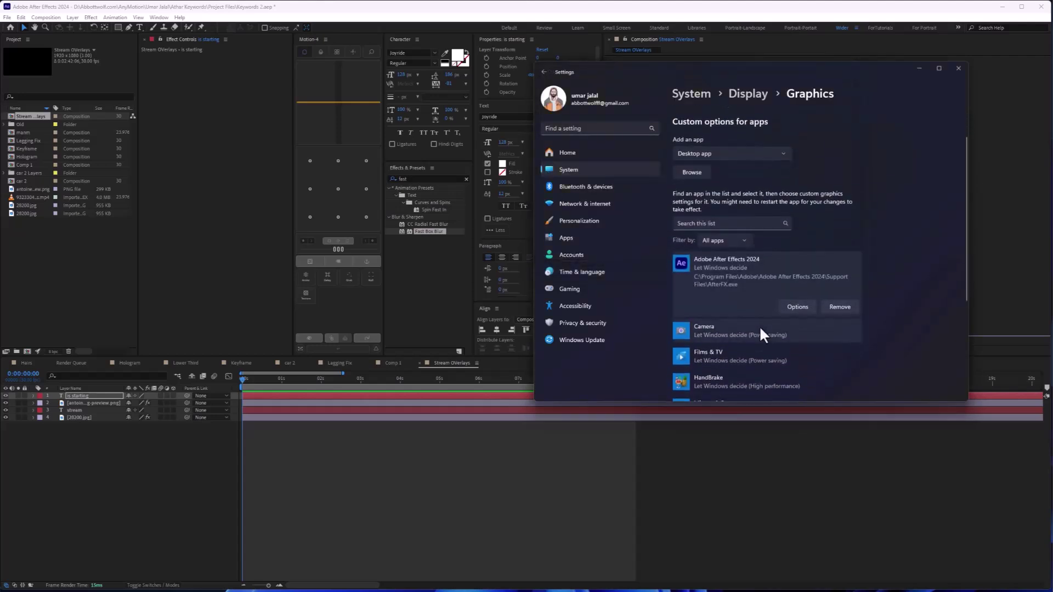
- Set After Effects' graphics preference to High performance and save
click(795, 300)
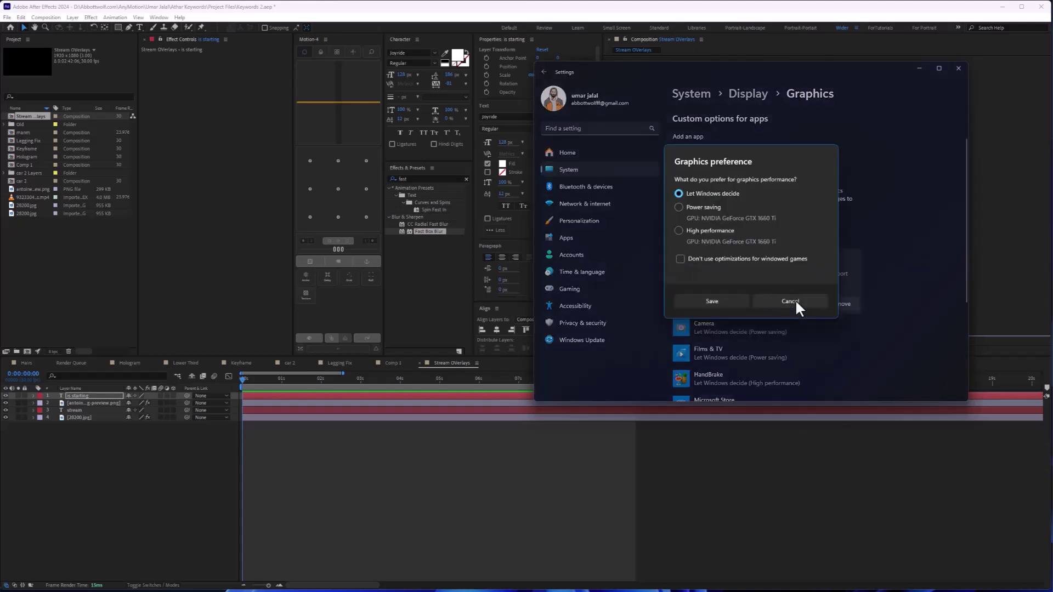
click(678, 231)
click(729, 300)
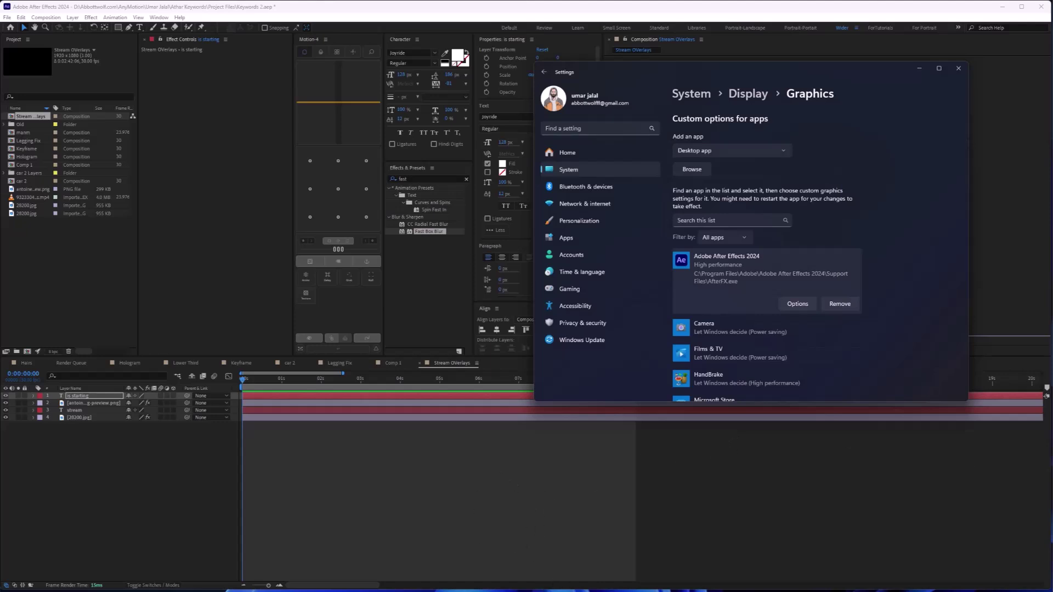
- Launch Task Manager from the Start right-click menu and show Startup apps
right_click(559, 584)
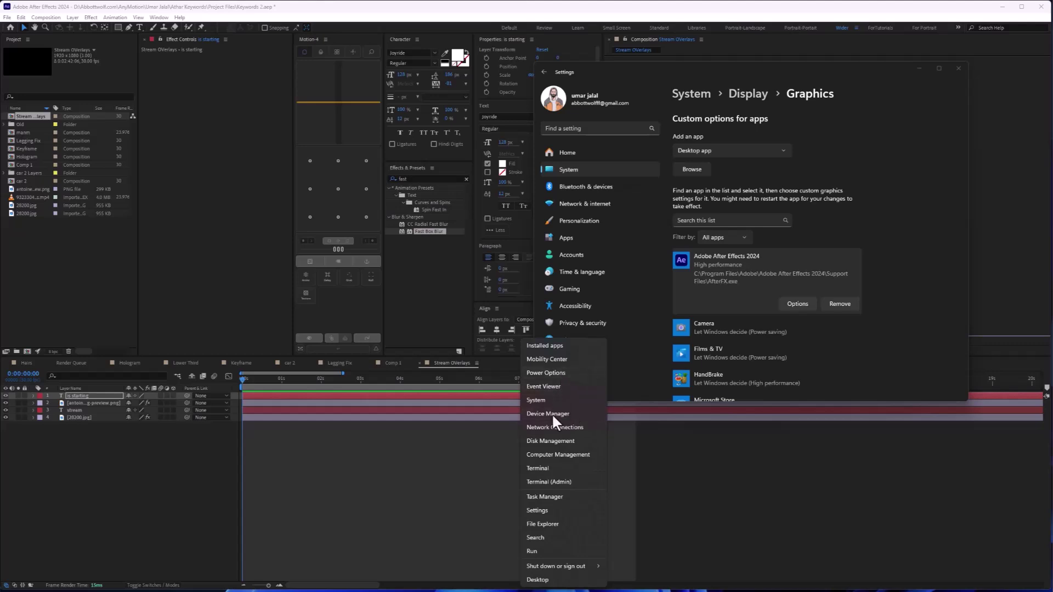
click(548, 496)
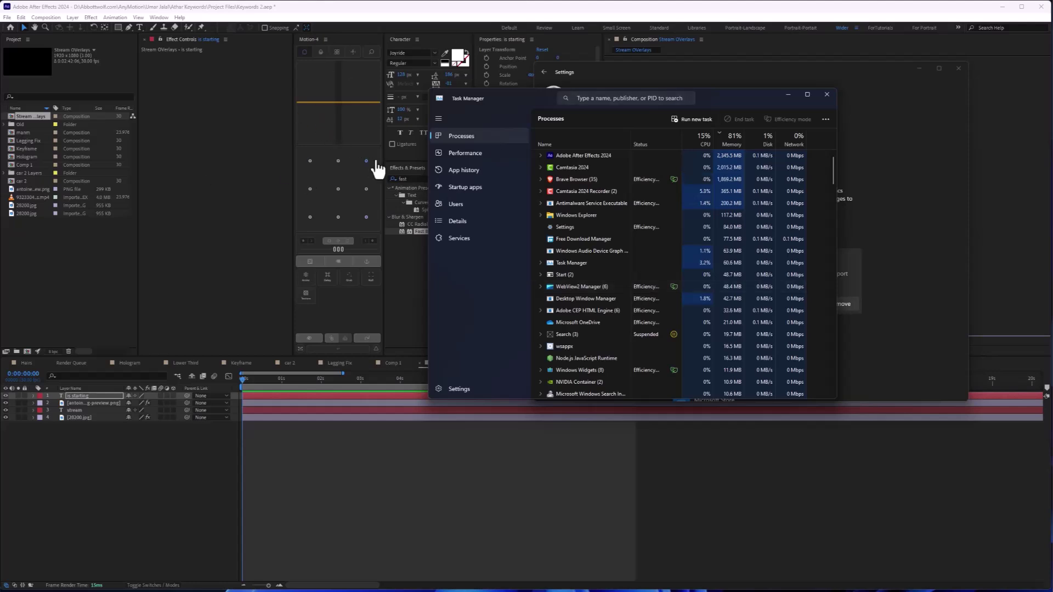
click(471, 184)
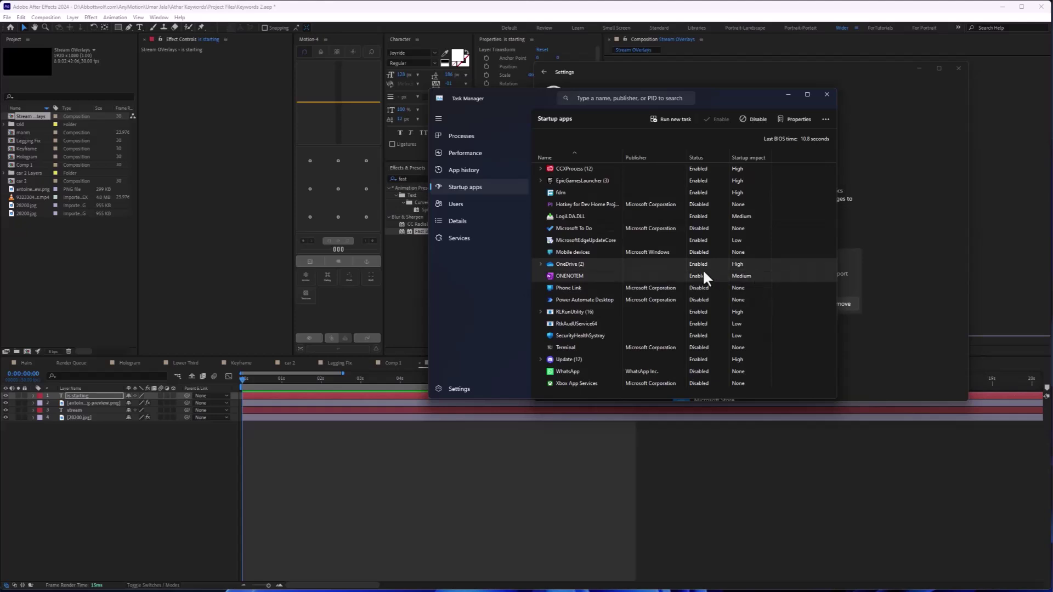
- Disable OneDrive as a startup app and minimize Task Manager
right_click(574, 263)
click(592, 280)
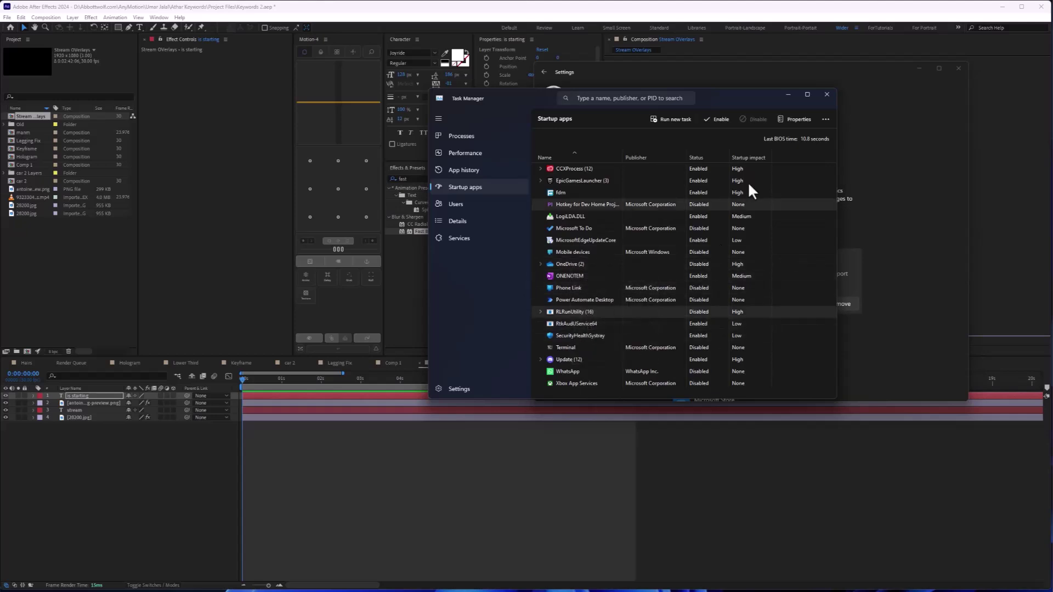
click(787, 96)
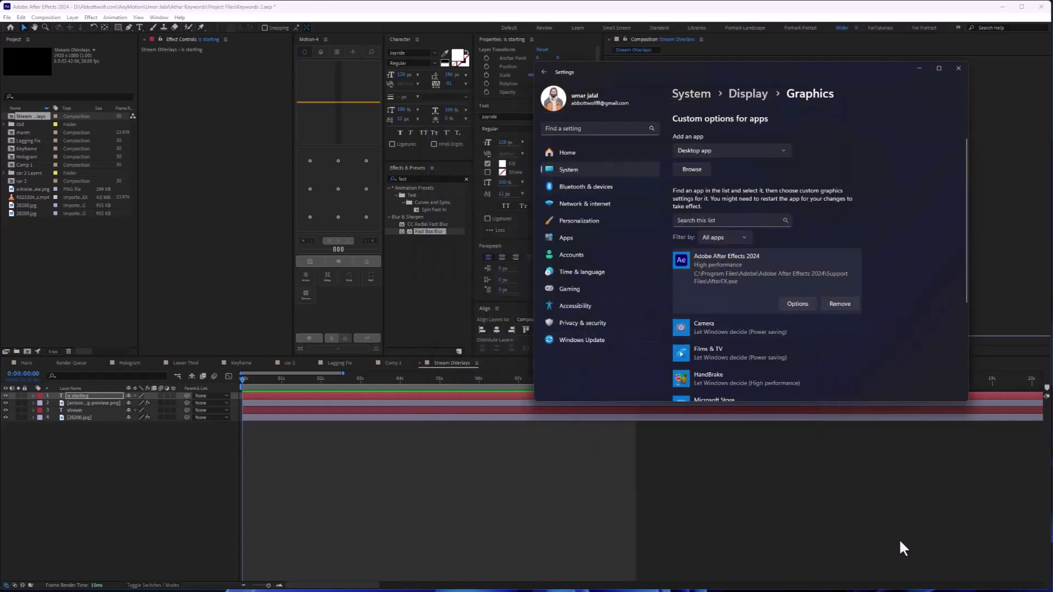